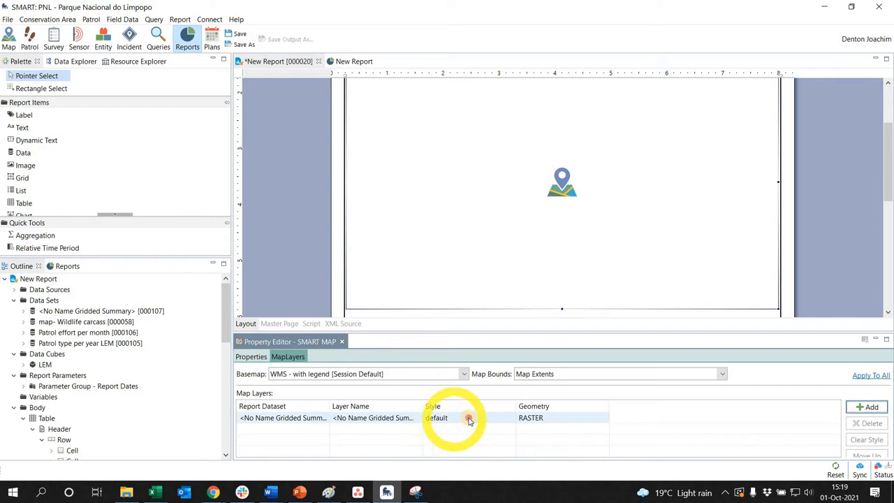
Open the style of the No Name Gridded Summary map layer for editing and show its Single Band Raster configuration
click(468, 419)
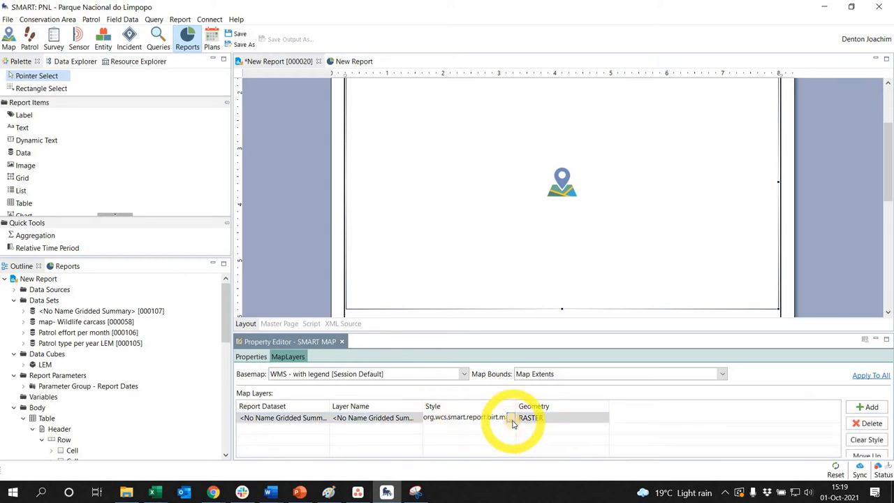
click(511, 418)
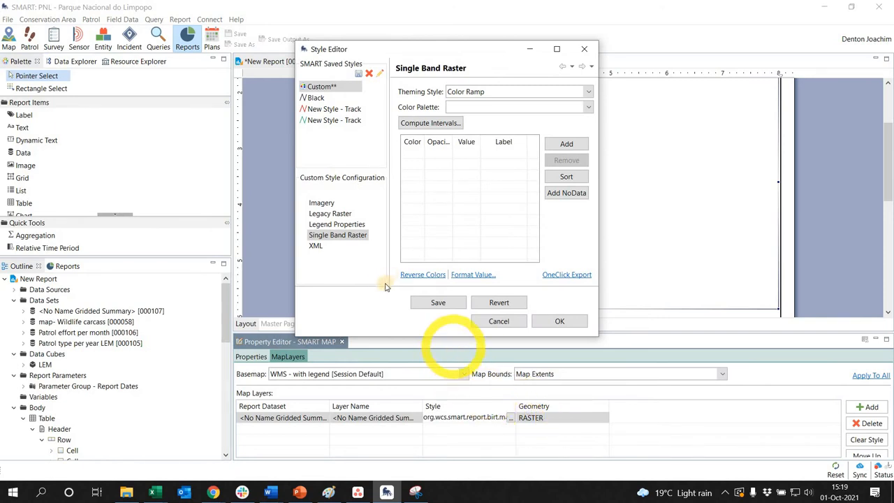
click(338, 236)
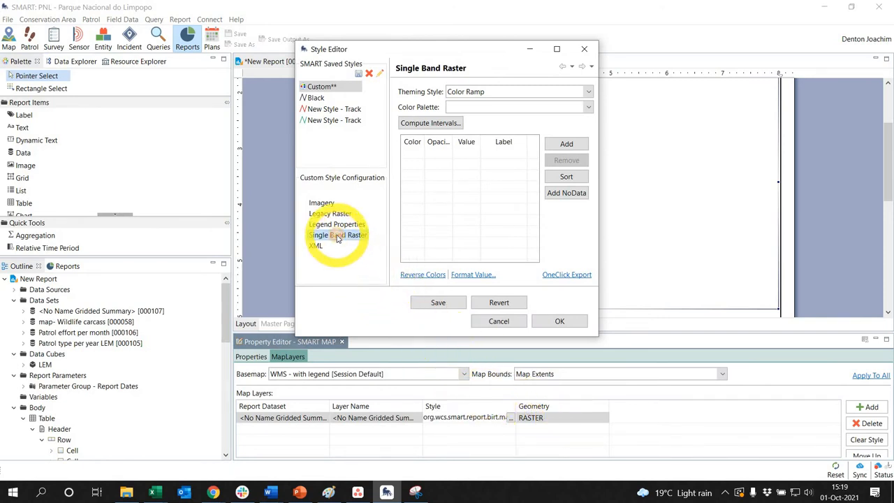
click(426, 123)
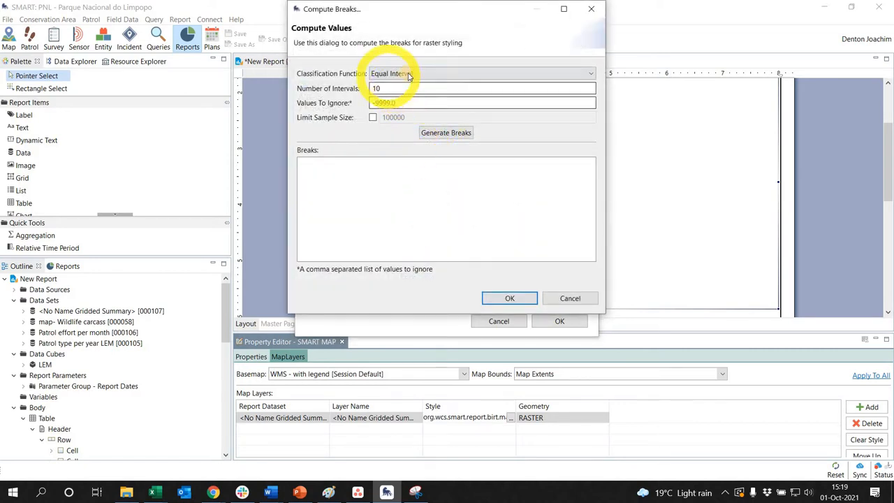
click(409, 74)
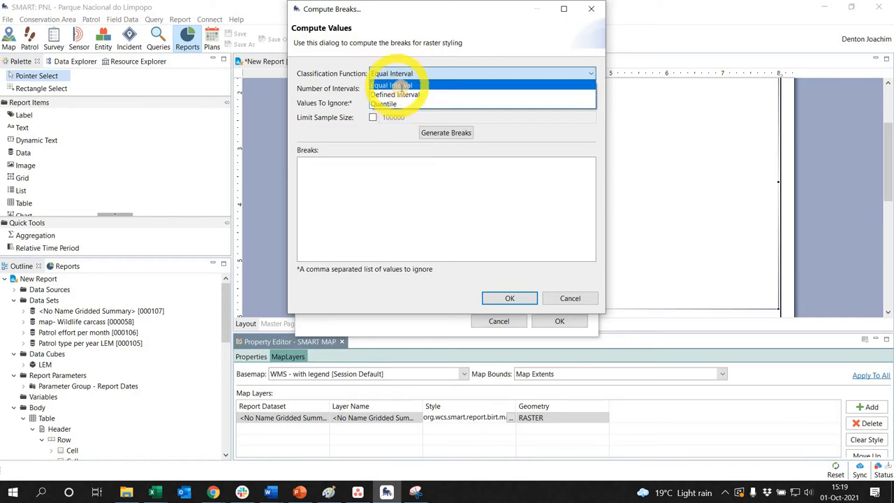
click(401, 85)
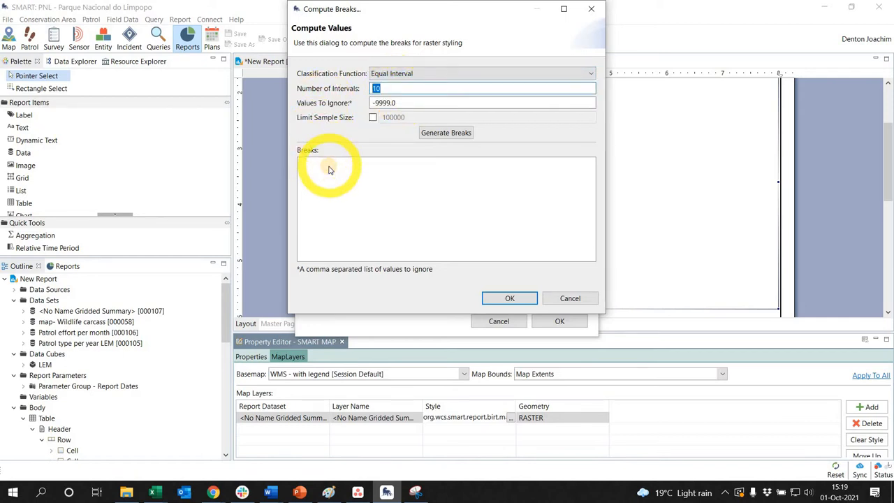
click(530, 133)
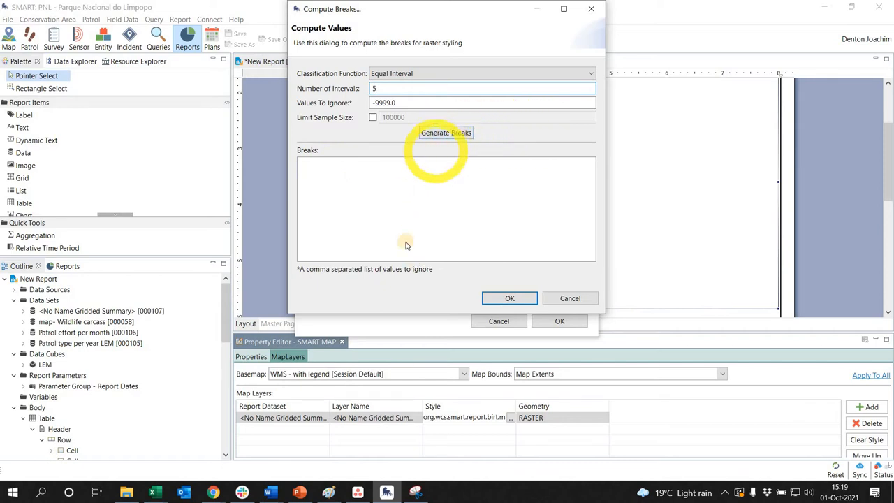
click(415, 180)
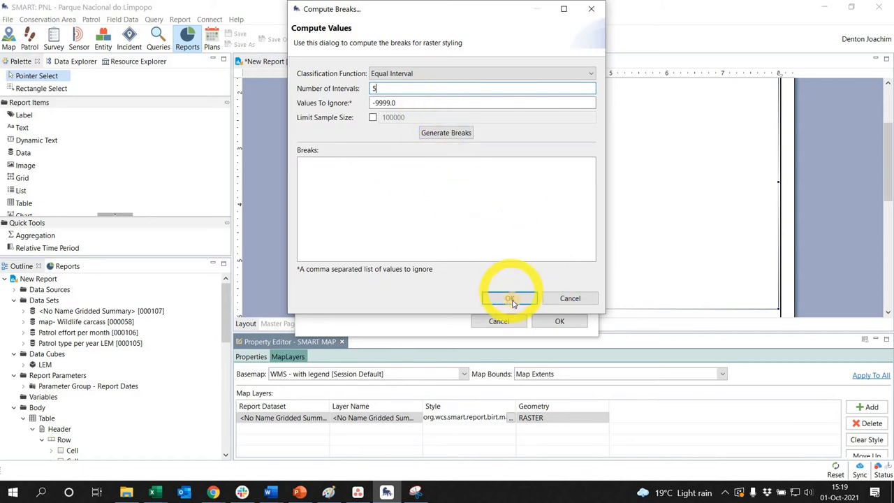
click(566, 298)
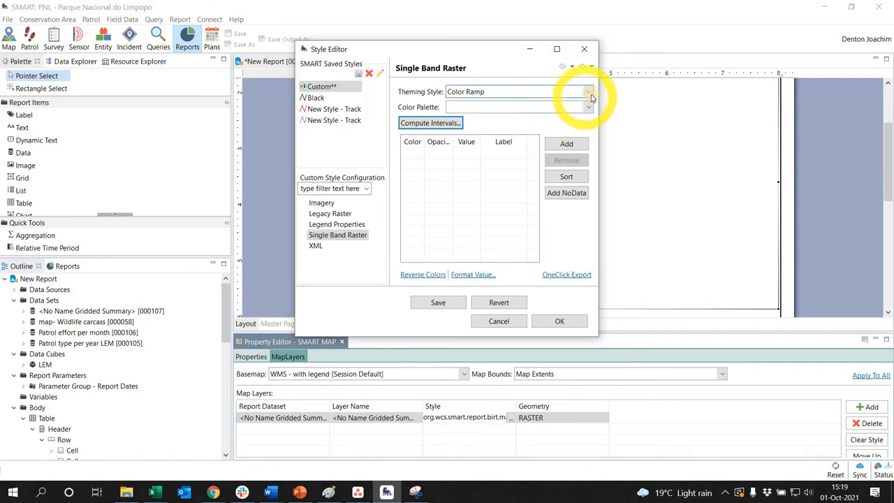
Try the Unique Values, Color Ramp and Intervals theming styles for the single band raster
click(588, 92)
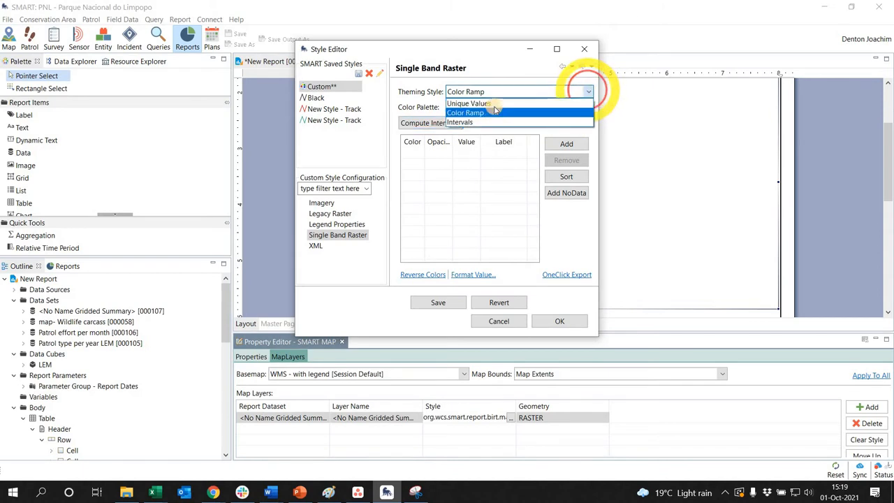
click(489, 104)
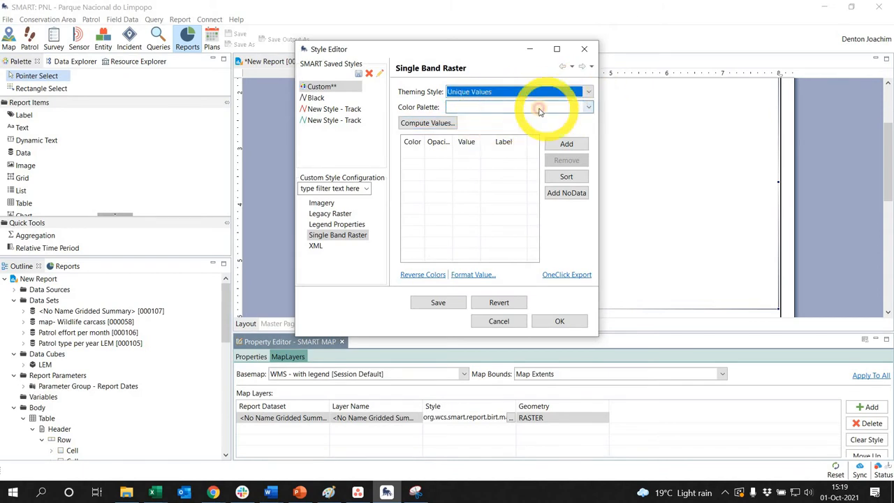
click(588, 92)
click(485, 112)
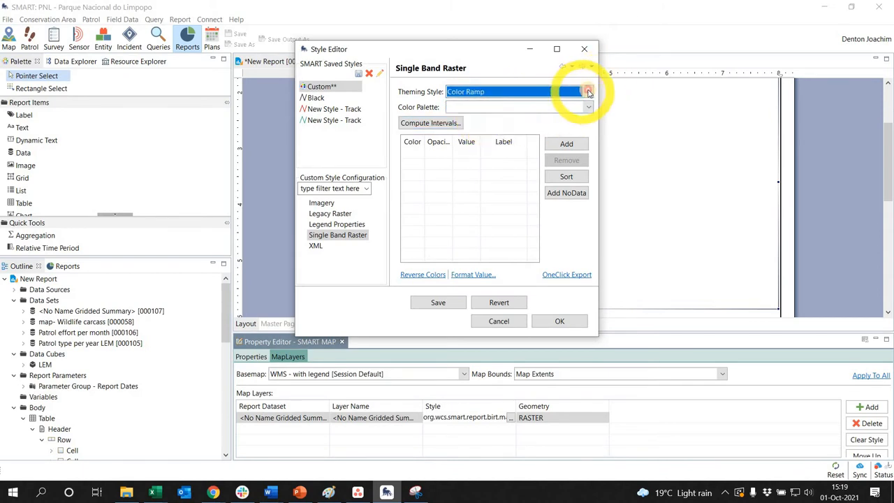
click(588, 92)
click(464, 123)
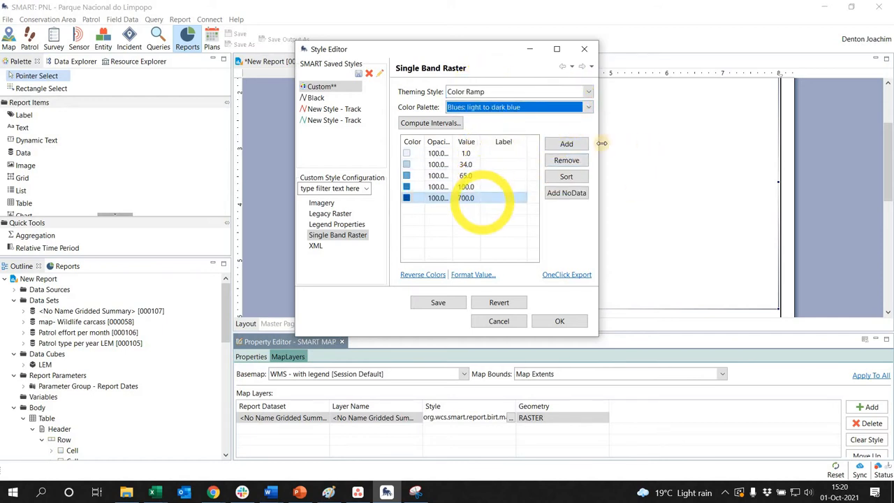
Browse the list of available color palettes for the raster style
click(586, 108)
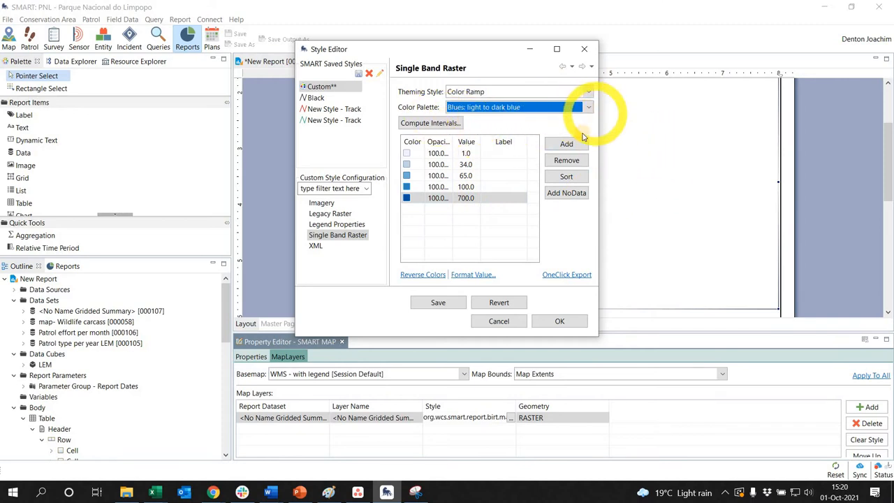
click(587, 108)
drag(588, 192, 588, 288)
drag(586, 256, 586, 160)
click(586, 91)
Try the Unique Values and Intervals theming styles, and try entering 700 as the last interval's upper bound
click(585, 91)
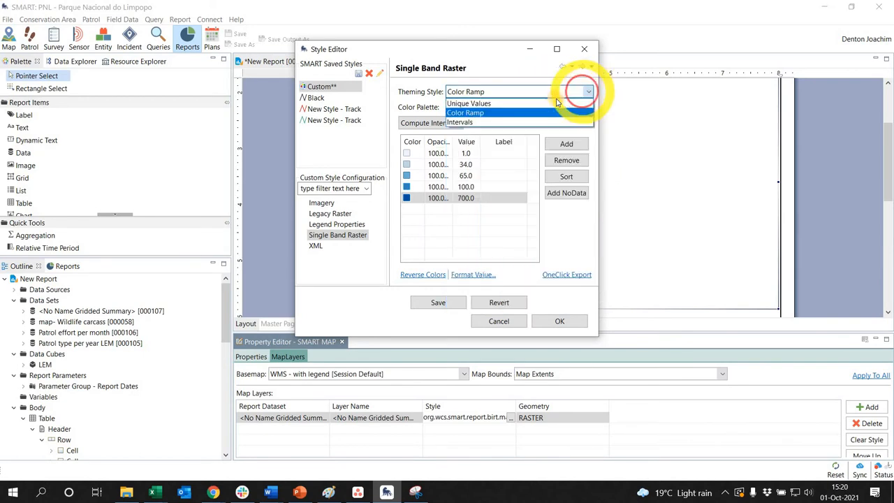
click(557, 102)
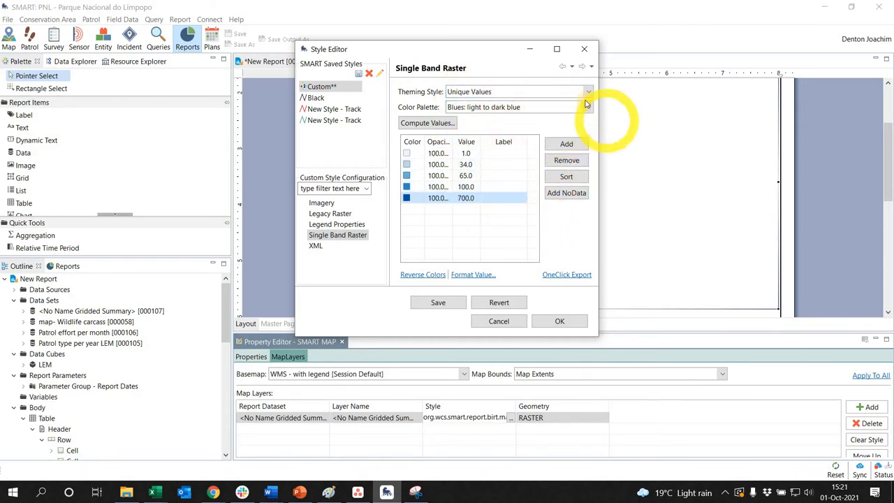
click(588, 93)
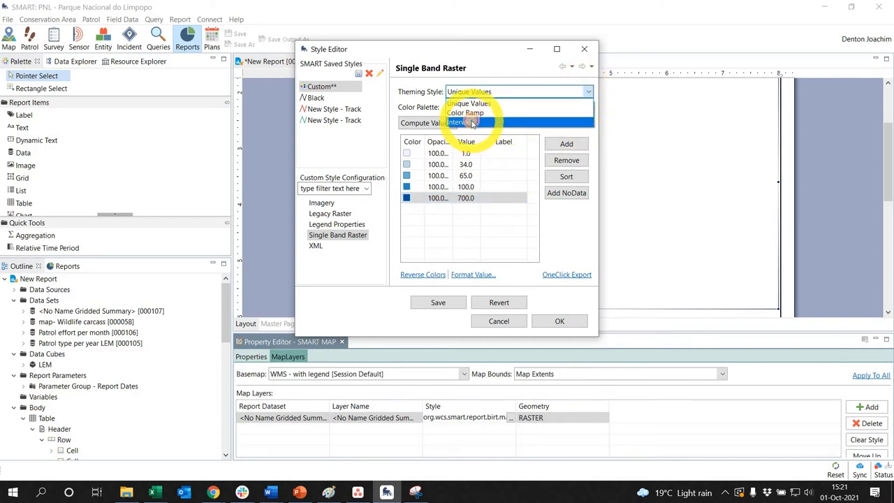
click(472, 124)
drag(481, 142, 525, 148)
click(486, 172)
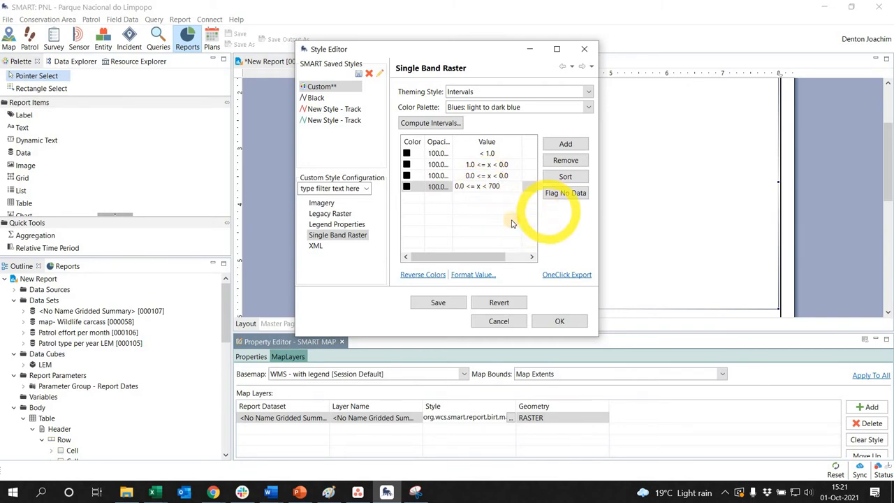
click(549, 223)
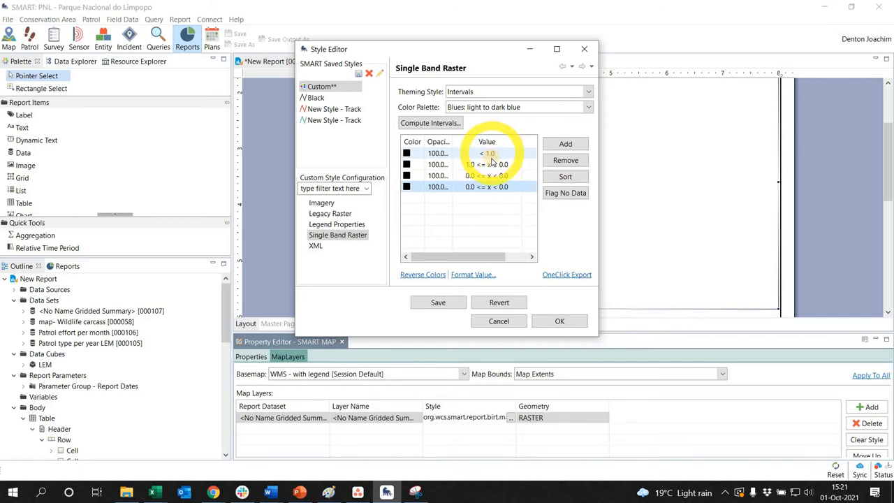
Use Color Ramp theming with the BrBG: dark brown to light to dark blue-green palette and try reversing its colors
click(589, 112)
click(588, 109)
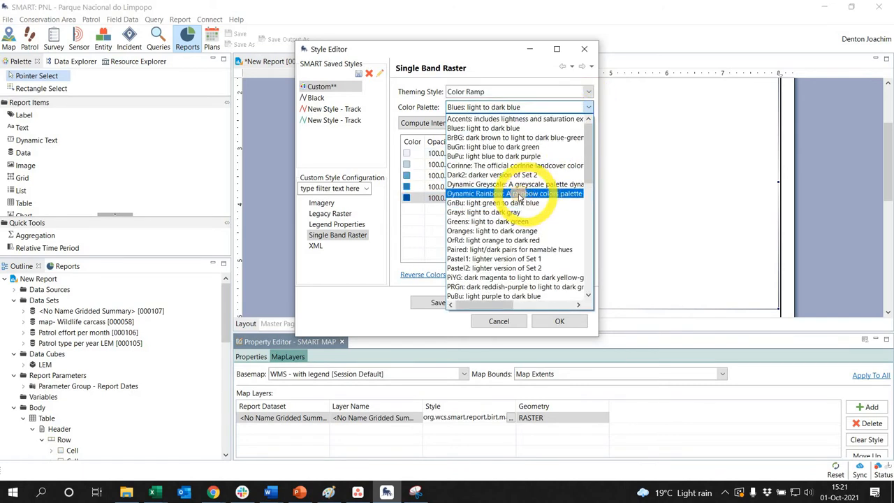
click(485, 138)
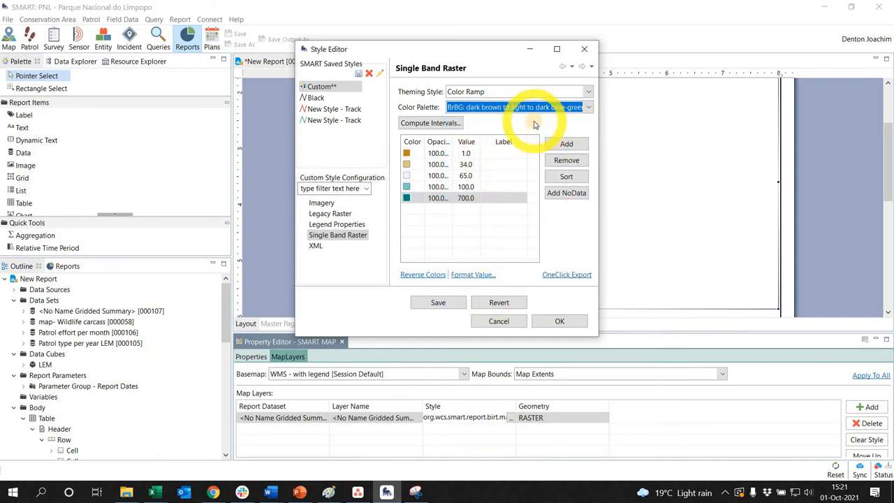
click(419, 277)
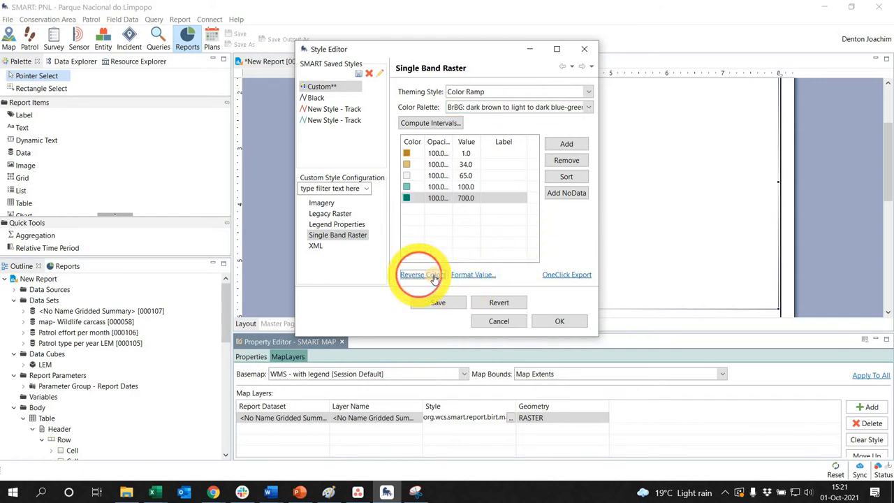
Label the 1.0 entry of the color ramp Lowest and the 700.0 entry Highest
click(513, 153)
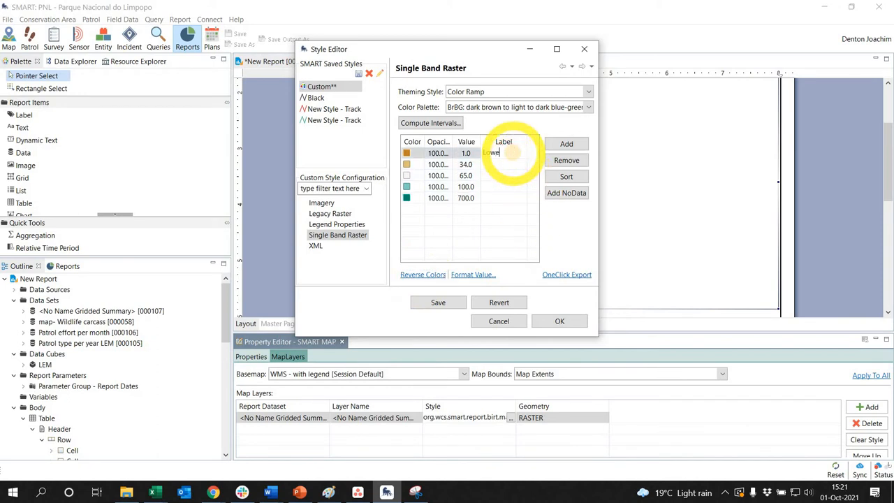
click(489, 199)
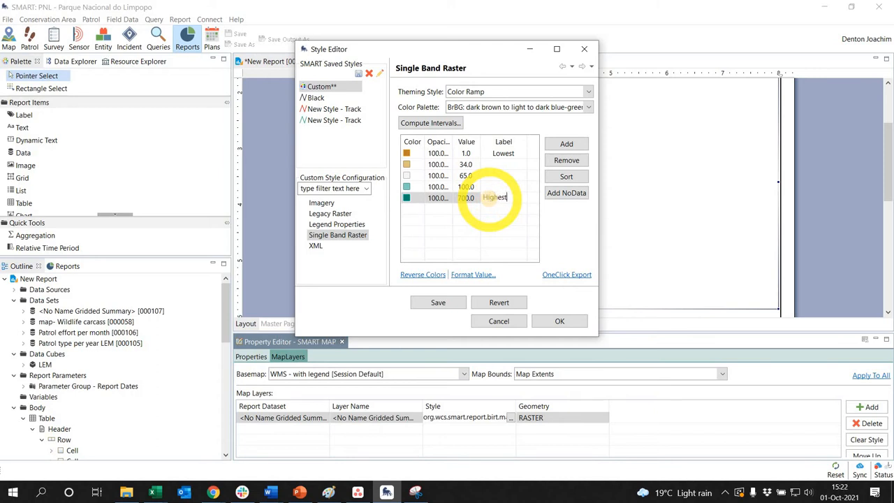
click(518, 235)
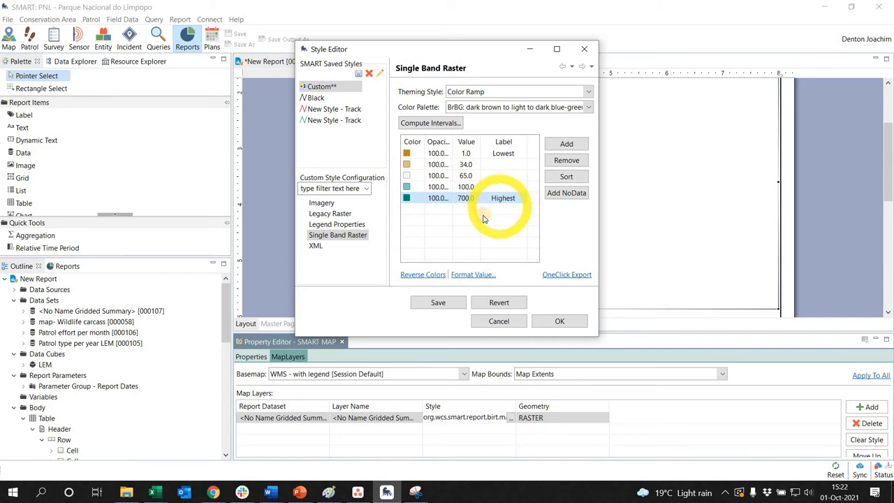
Set the opacity of all five color ramp entries to 70%
click(436, 153)
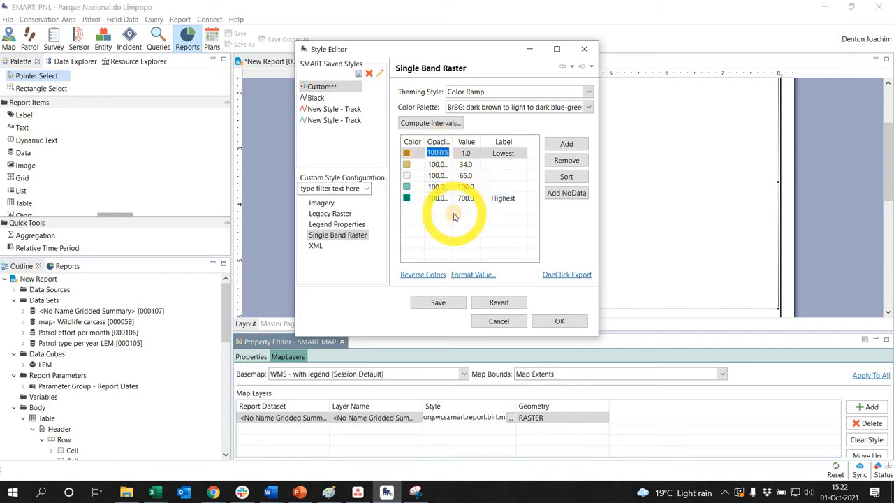
text(70)
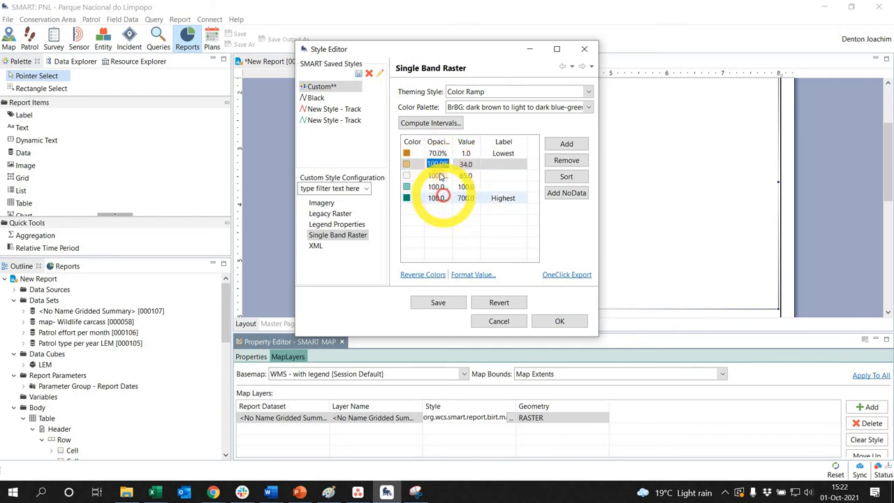
click(430, 165)
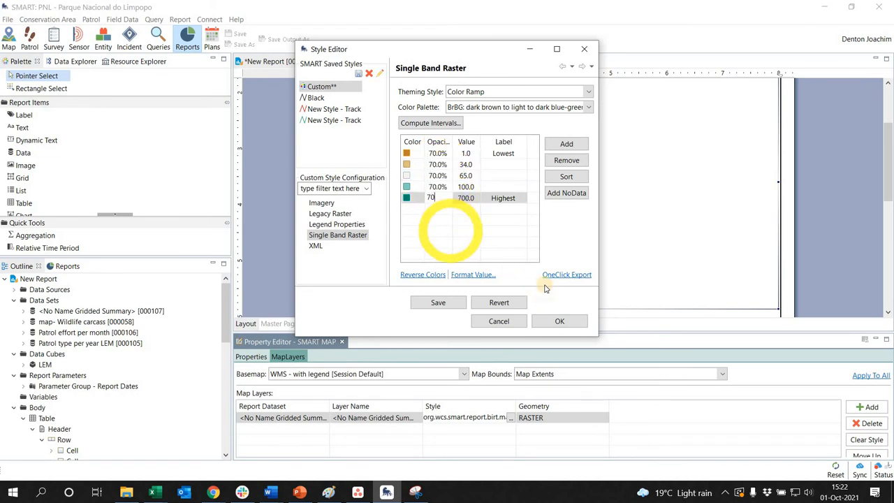
click(524, 279)
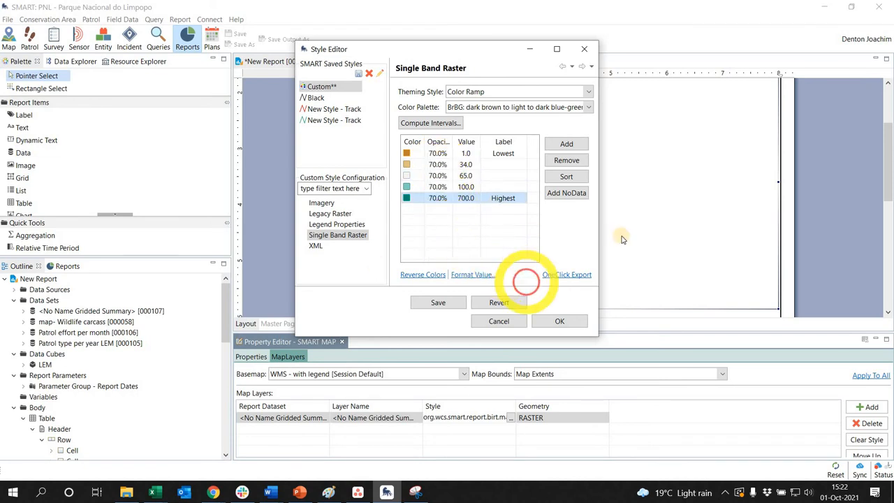
Save the raster style as a new reusable style named Gridded query
click(441, 305)
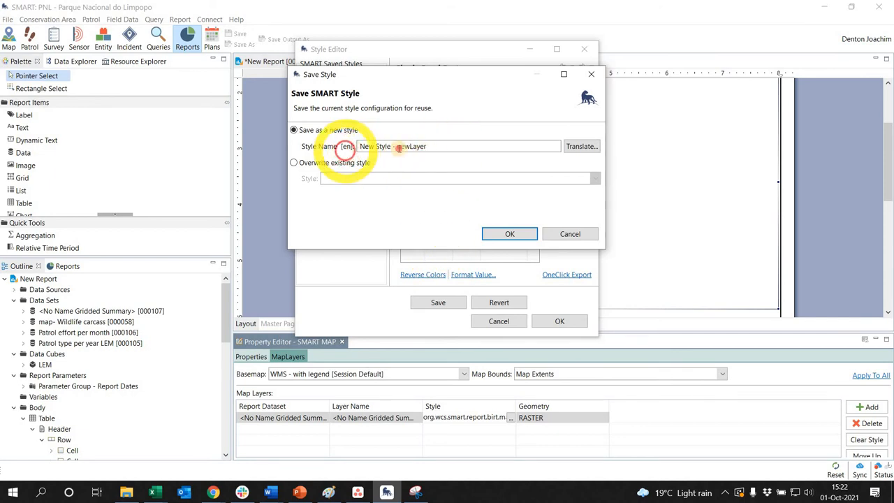
click(339, 155)
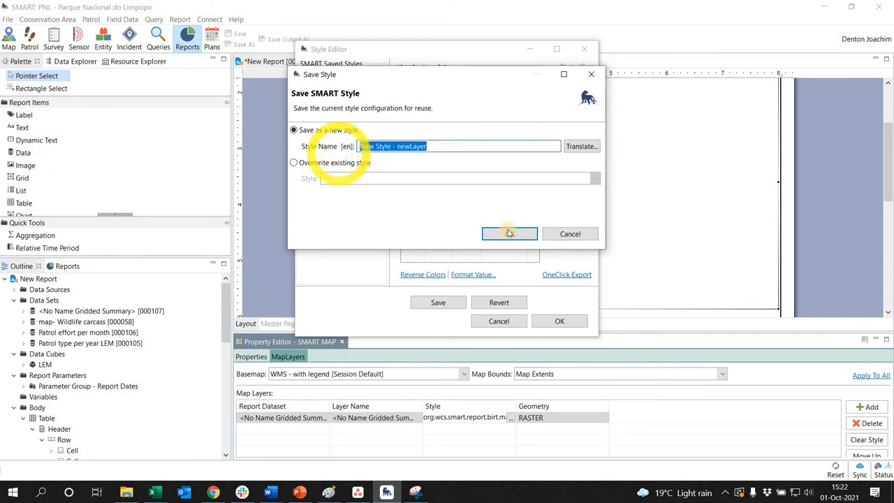
text(Gridded query)
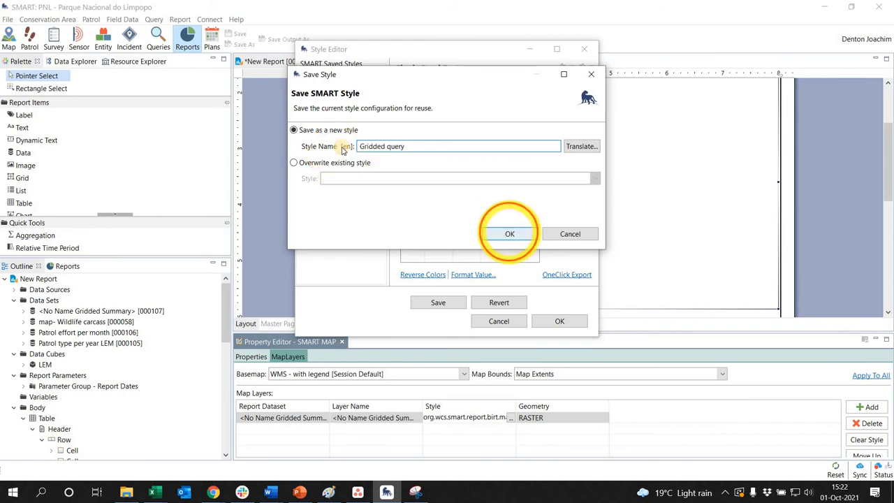
click(510, 234)
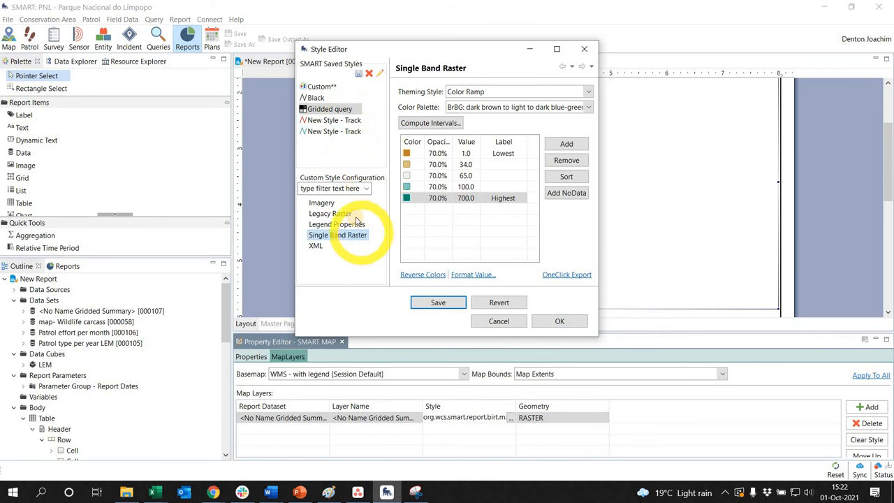
Apply the Gridded query style to the map layer and save the report
click(577, 327)
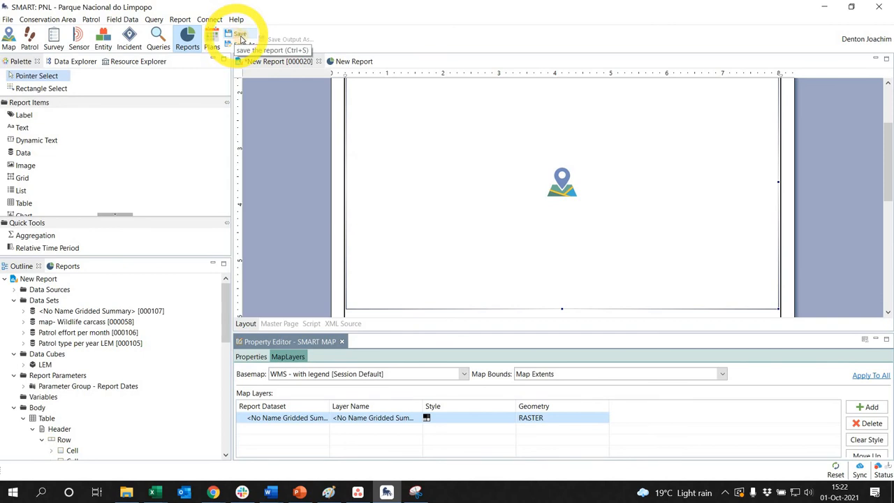
click(238, 37)
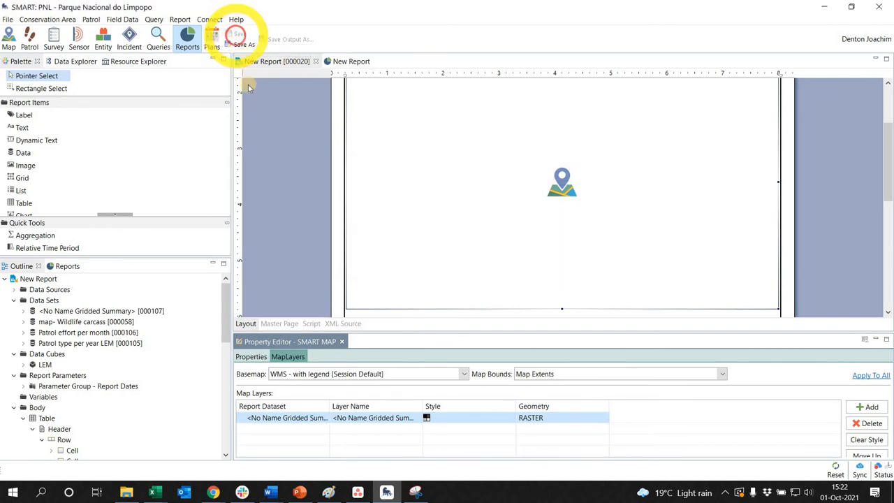
Run New Report [000020] from the Carcass reports folder with the date range All Dates
click(58, 266)
right_click(82, 334)
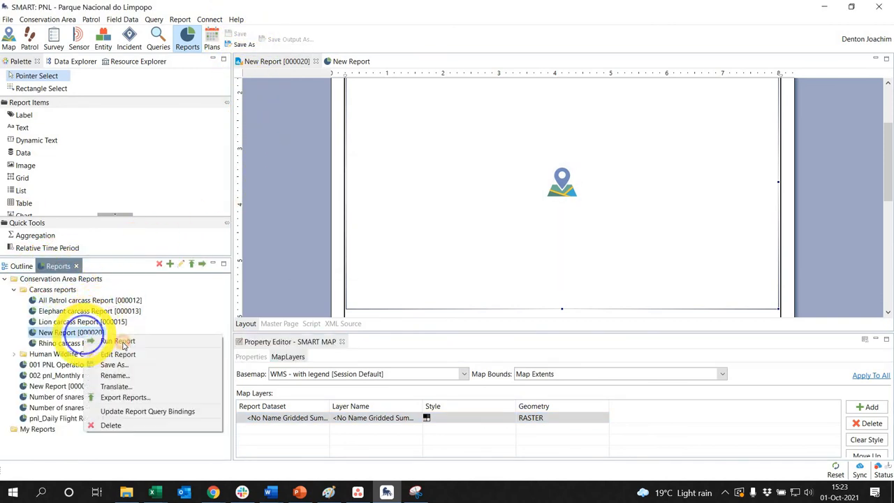
click(170, 342)
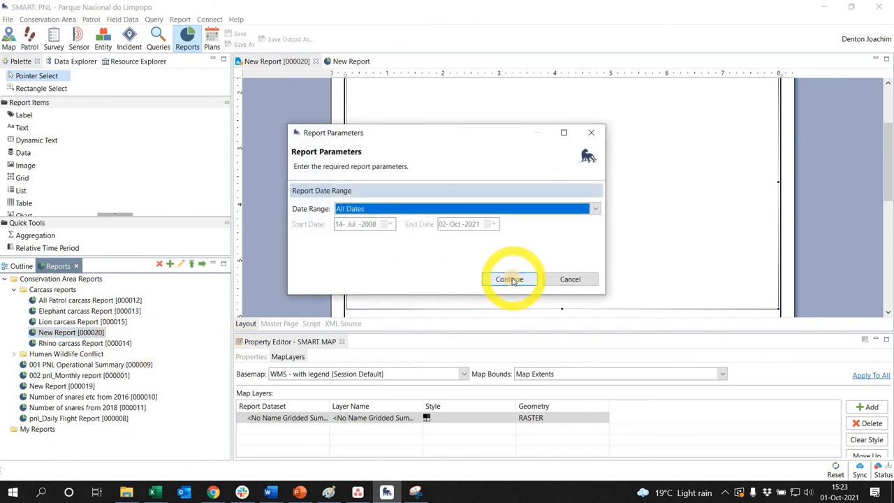
click(509, 279)
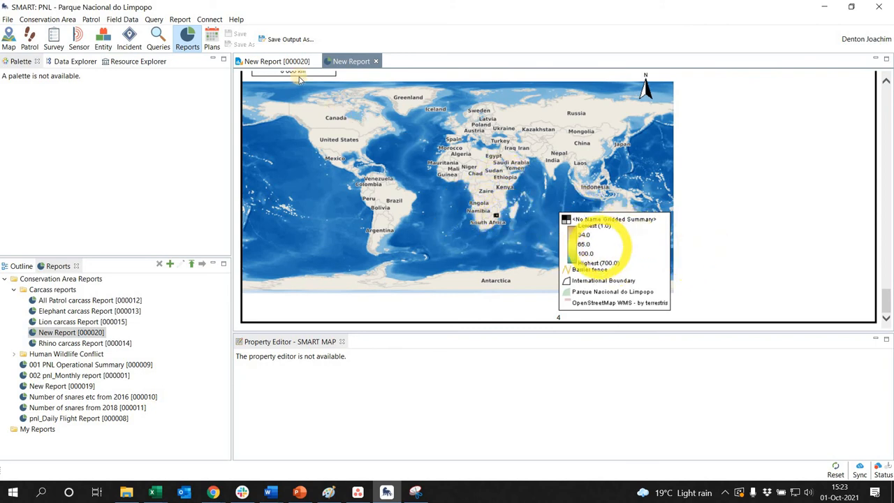
In the report's design, set the map bounds to <No Name Gridded Summary> [000107] and save the report
click(267, 61)
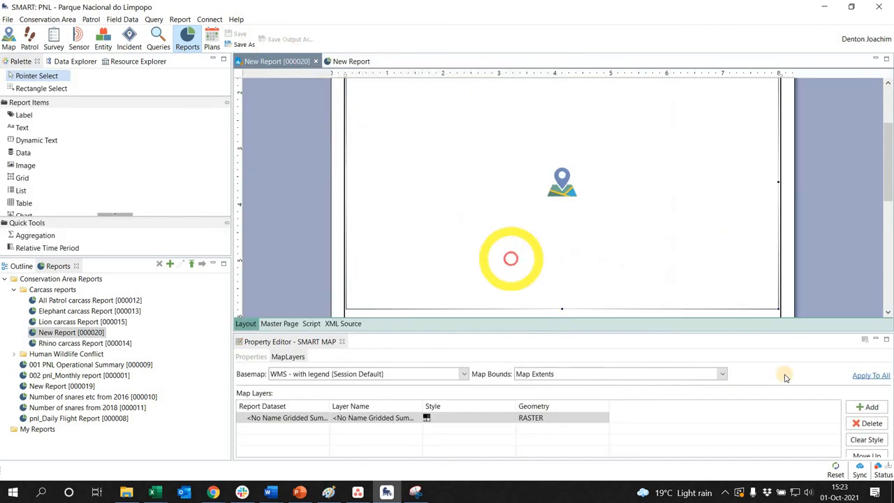
click(615, 373)
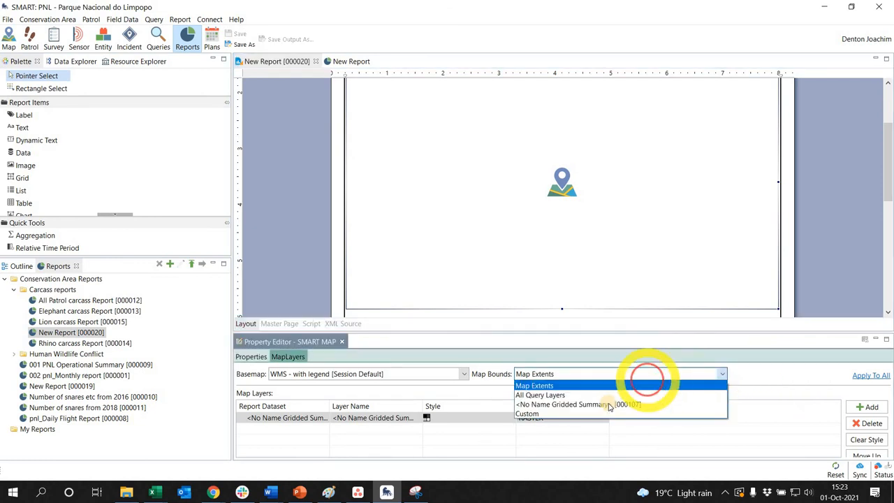
click(607, 404)
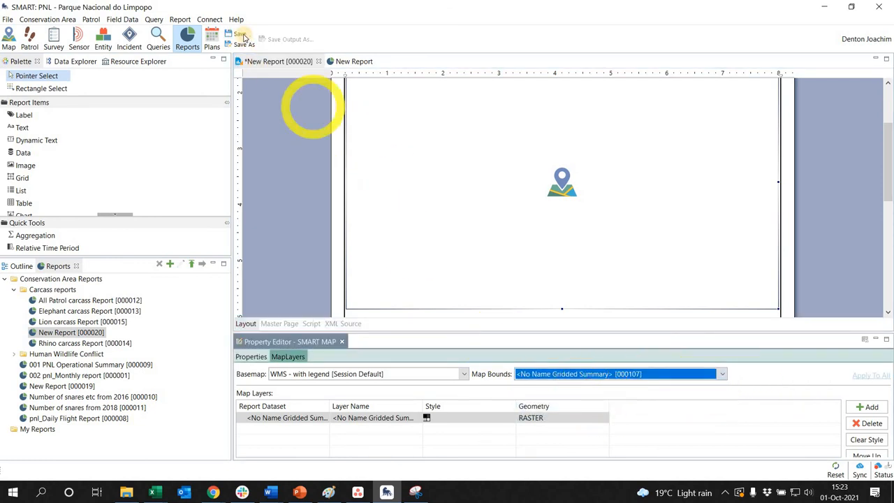
click(240, 35)
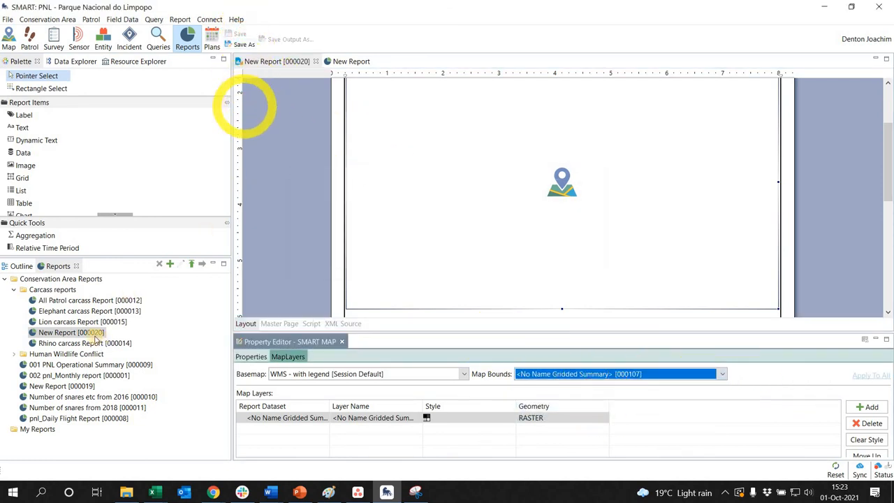
Run New Report [000020] again to render the map with the saved bounds, accepting the preset report parameters
right_click(98, 334)
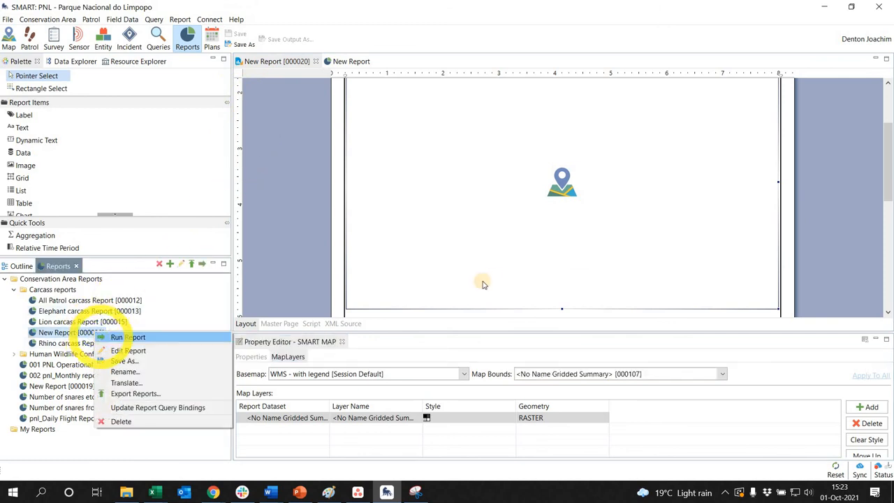
click(119, 338)
click(509, 279)
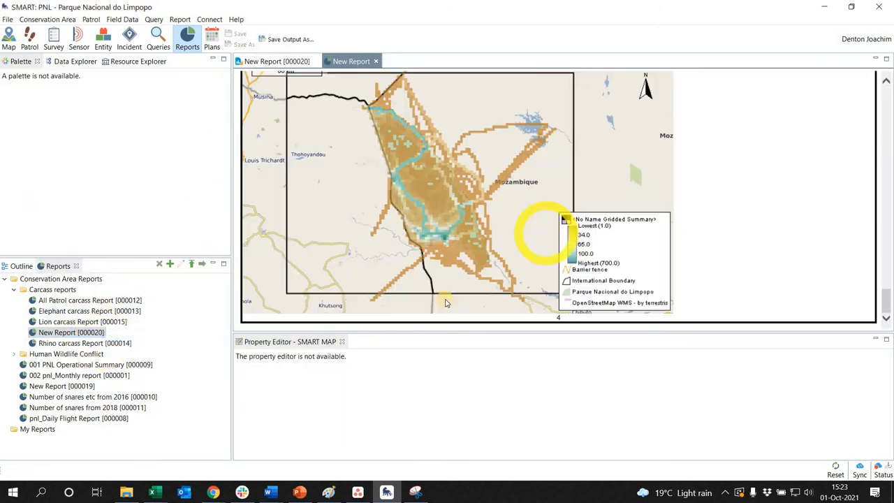